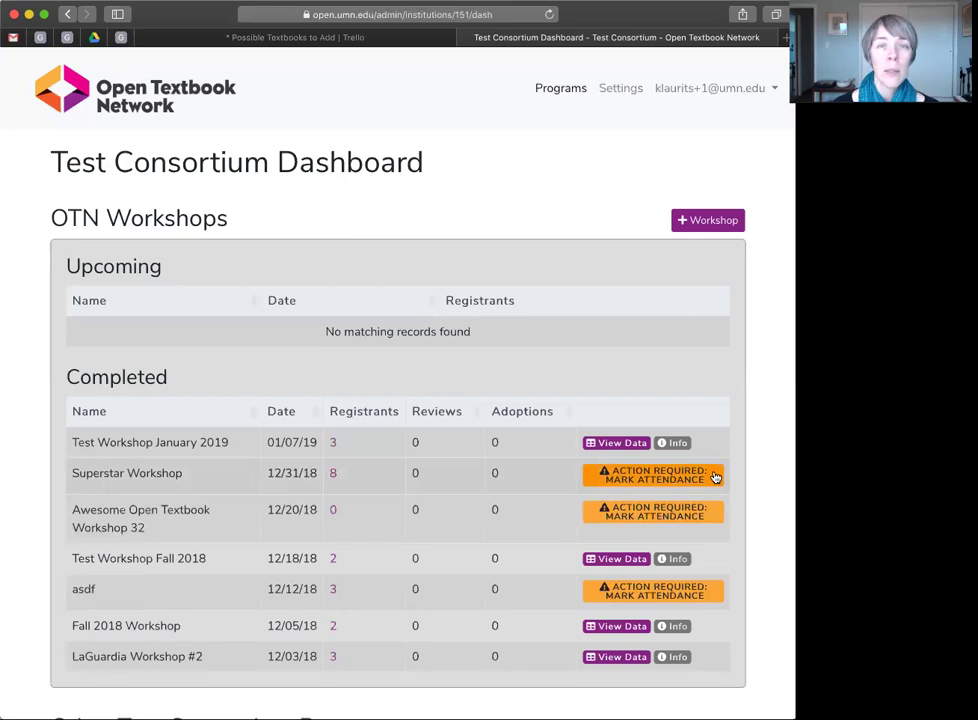
Step: Start marking attendance via the Superstar Workshop's 'Action Required: Mark Attendance' button
click(715, 478)
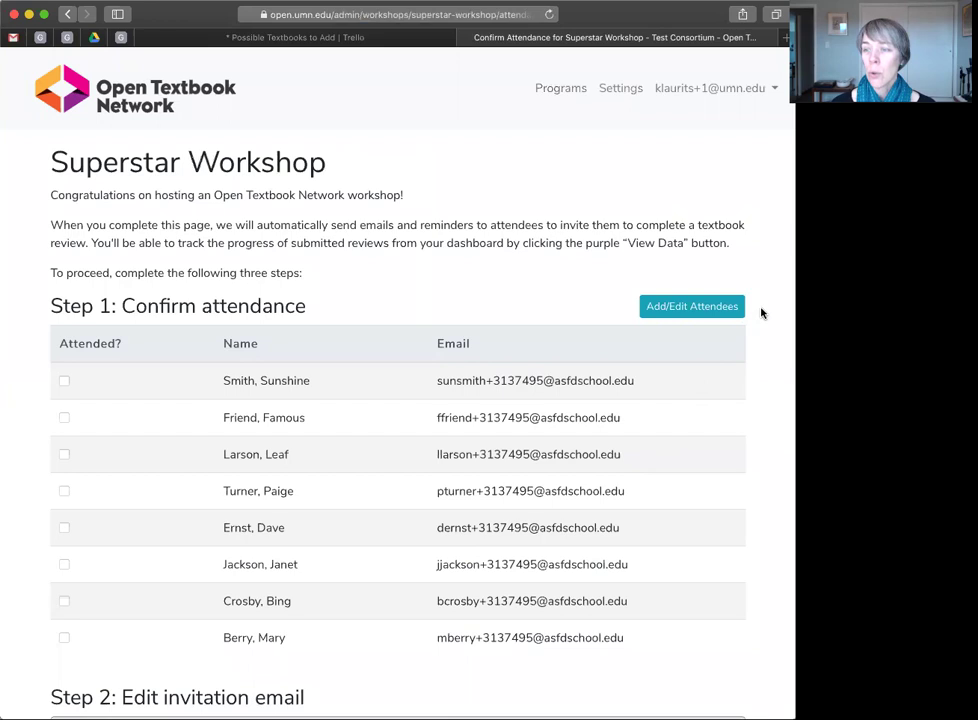
Step: Open the Superstar Workshop's Add/Edit Attendees page showing its eight registrants
click(719, 309)
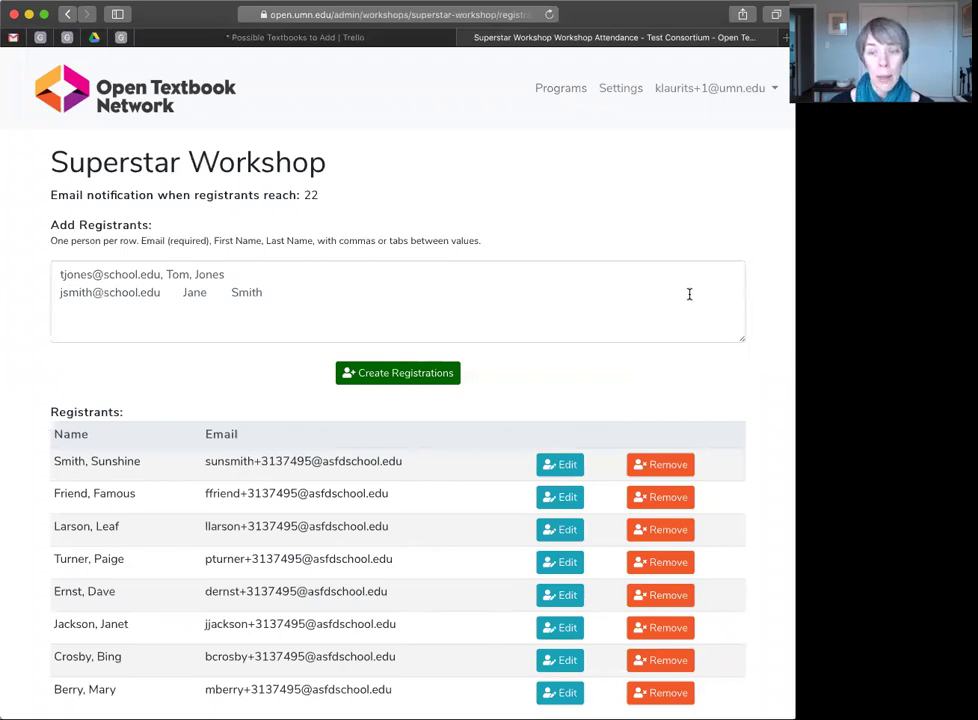
scroll(689, 296, down, 3)
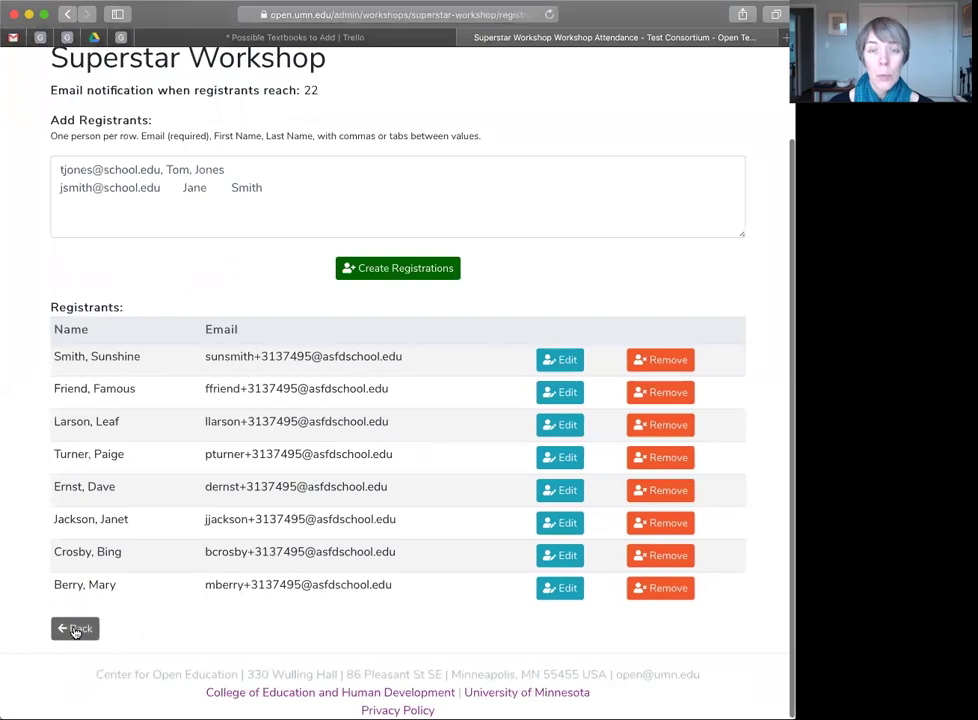
Step: Back on the confirmation page, tick Attended? for registrants 1–4 and 6–8, skipping the fifth
click(75, 630)
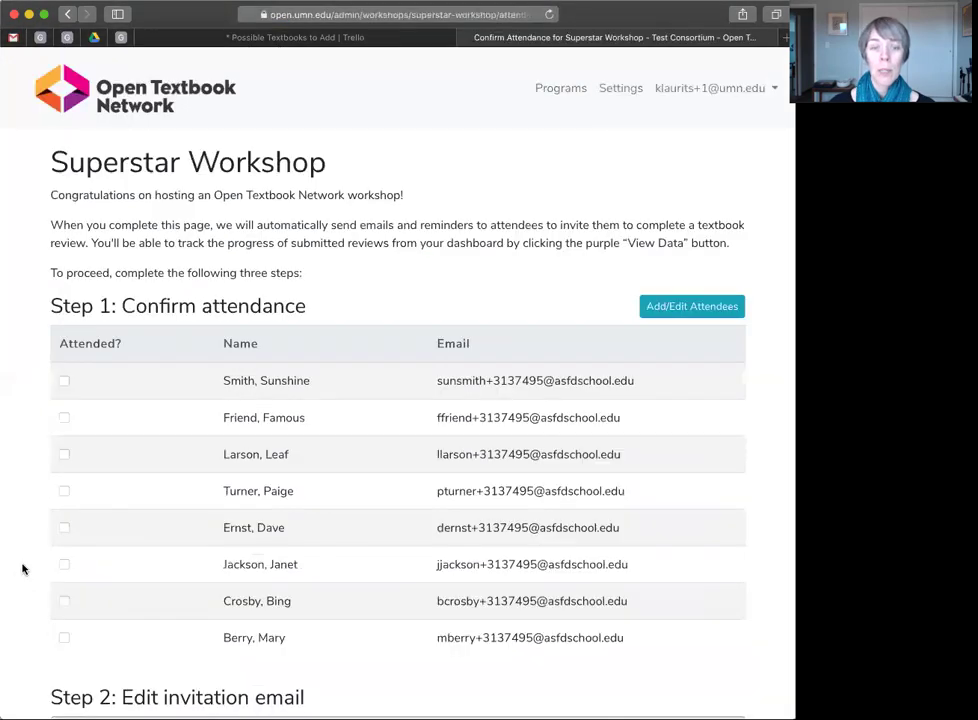
scroll(22, 568, down, 1)
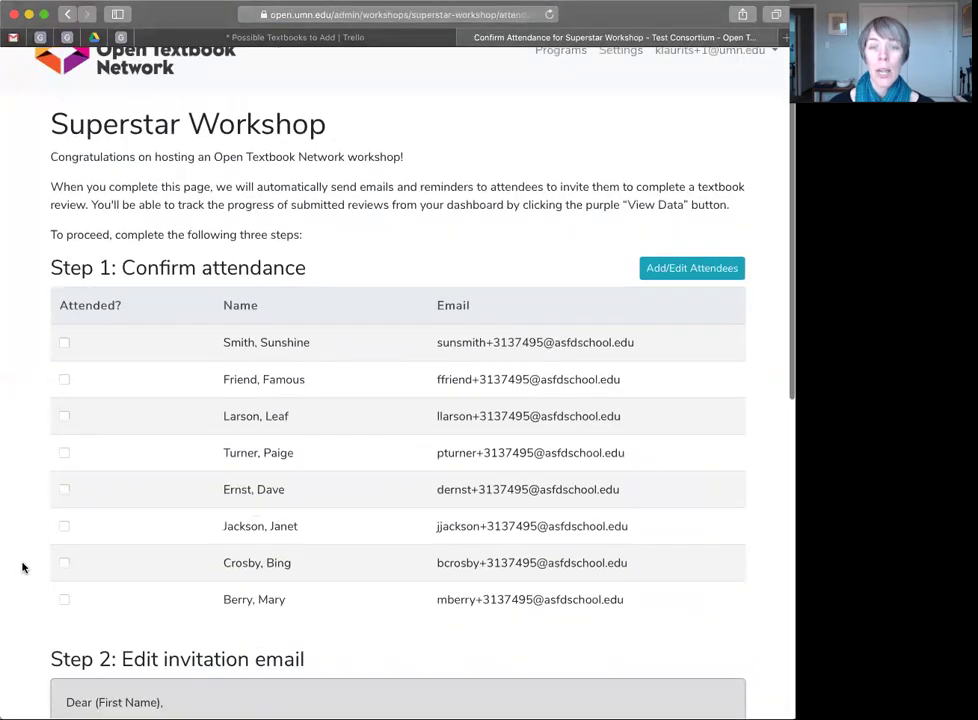
click(64, 342)
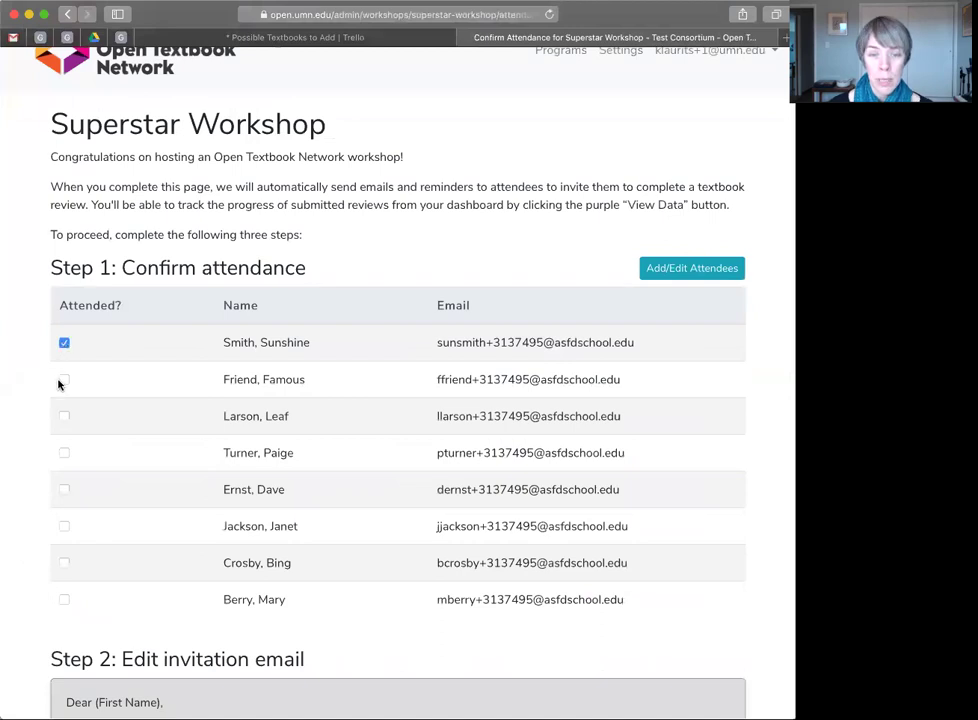
click(62, 380)
click(63, 416)
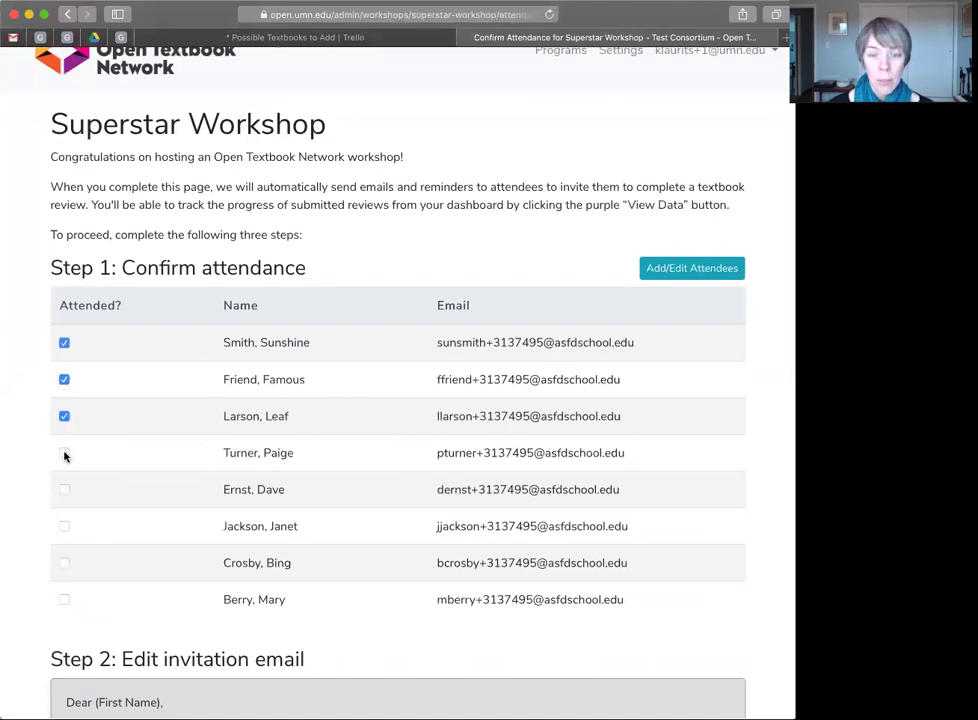
click(64, 454)
click(64, 527)
click(64, 563)
click(64, 600)
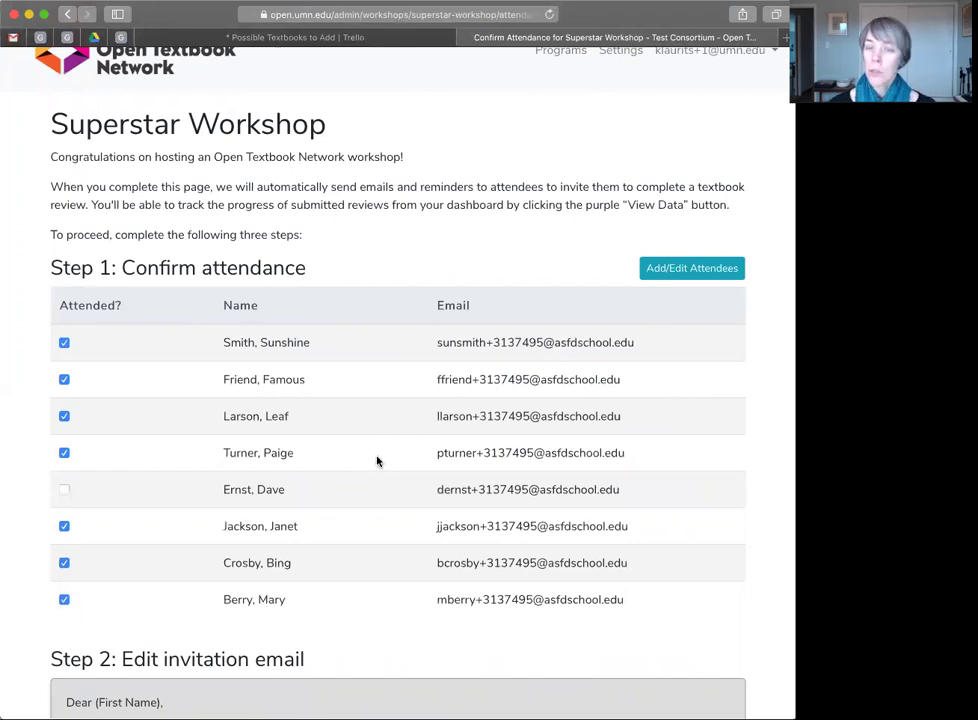
scroll(377, 461, down, 2)
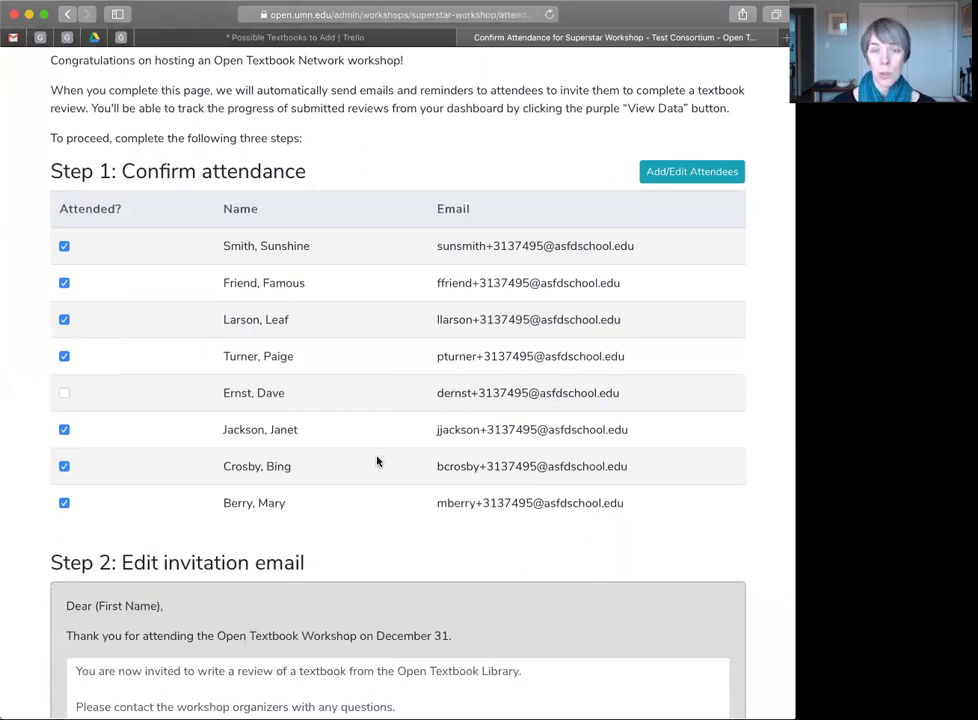
scroll(377, 461, down, 2)
Step: Append ' Stipend $200!' to the end of the Step 2 invitation email message
scroll(377, 461, down, 2)
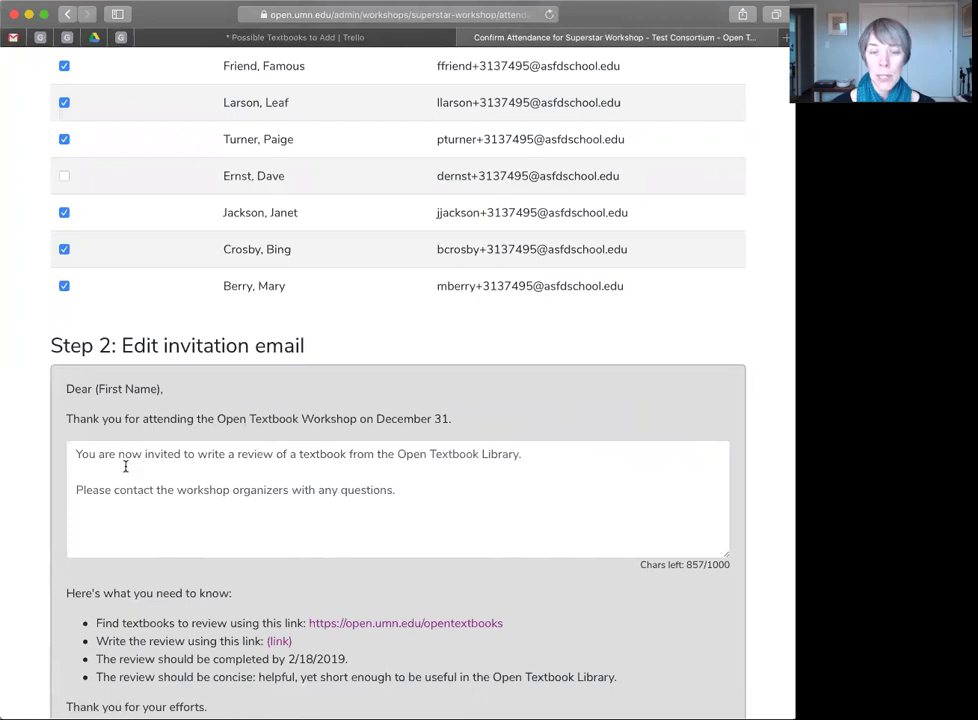
click(77, 456)
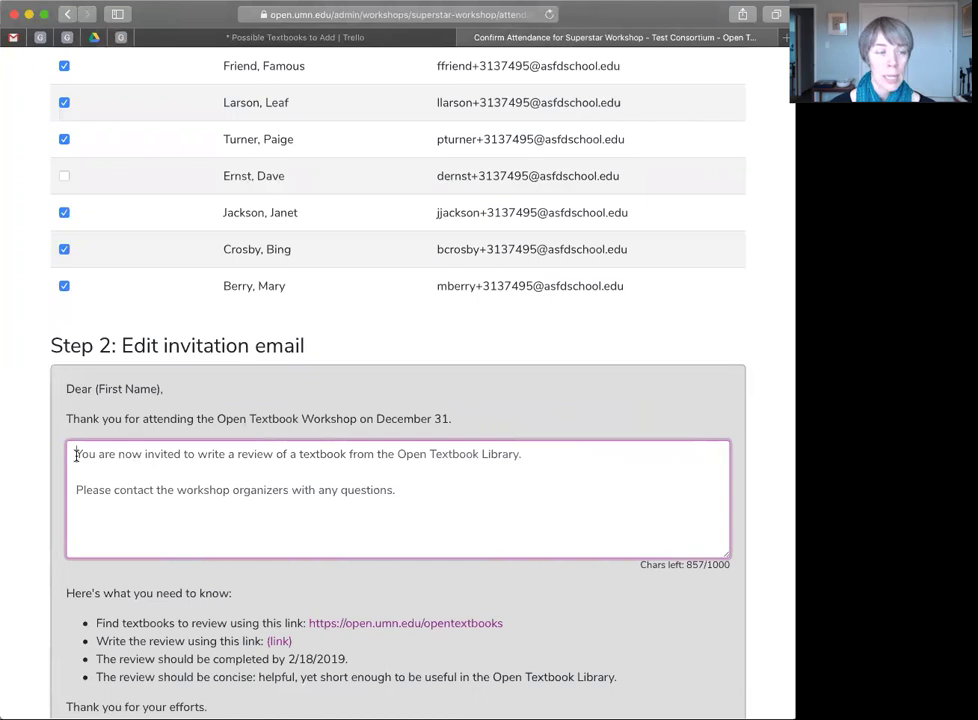
click(412, 494)
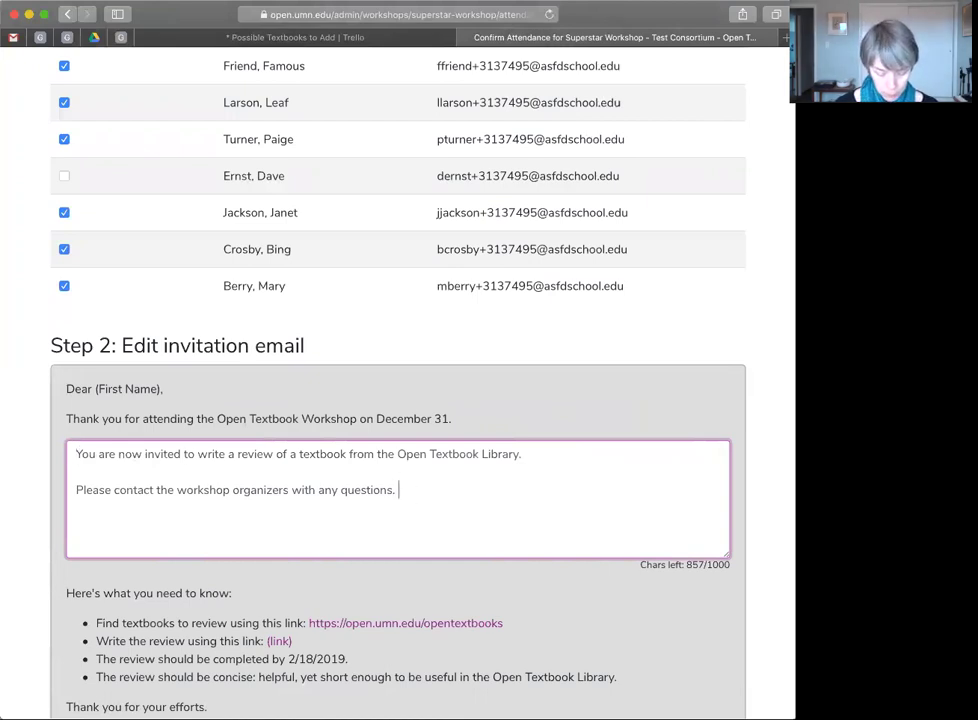
text(Spi)
key(BackSpace)
key(BackSpace)
text(tipend )
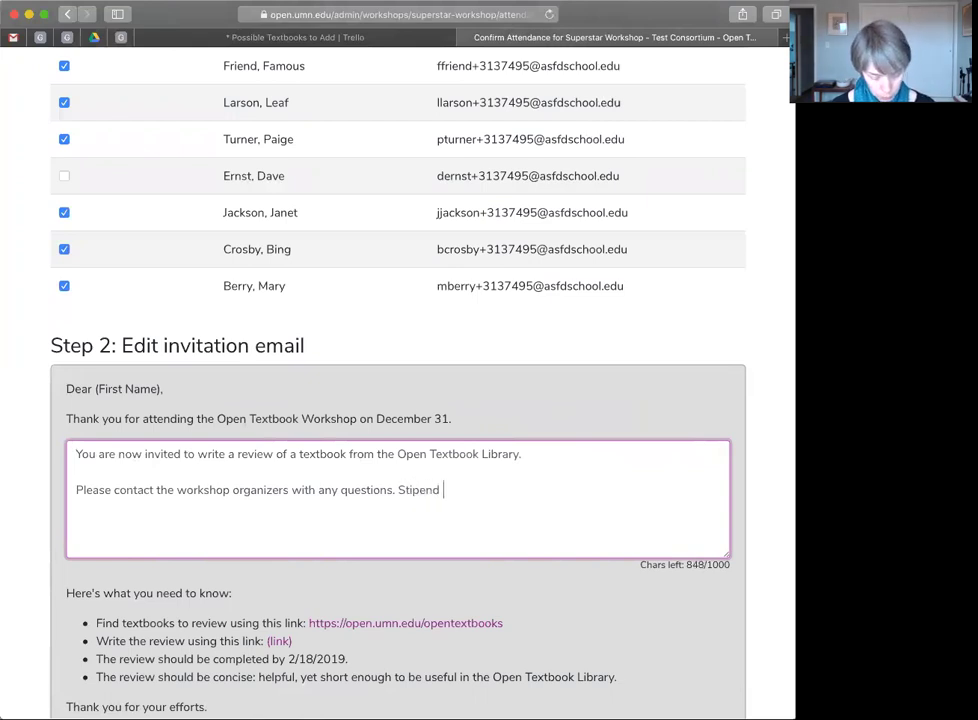
text($200!)
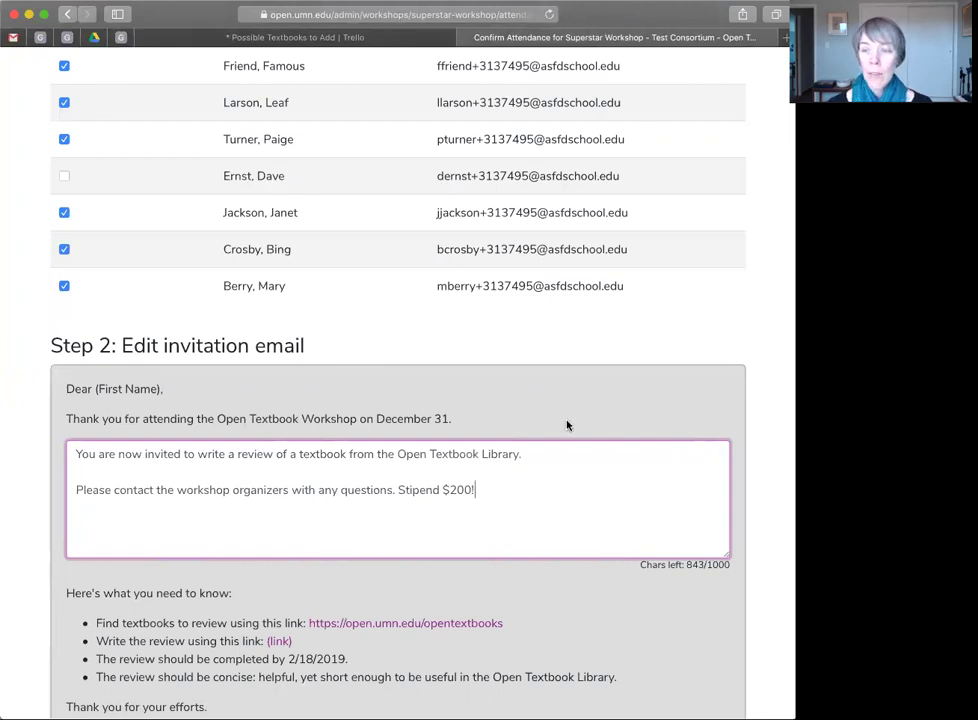
scroll(568, 420, down, 2)
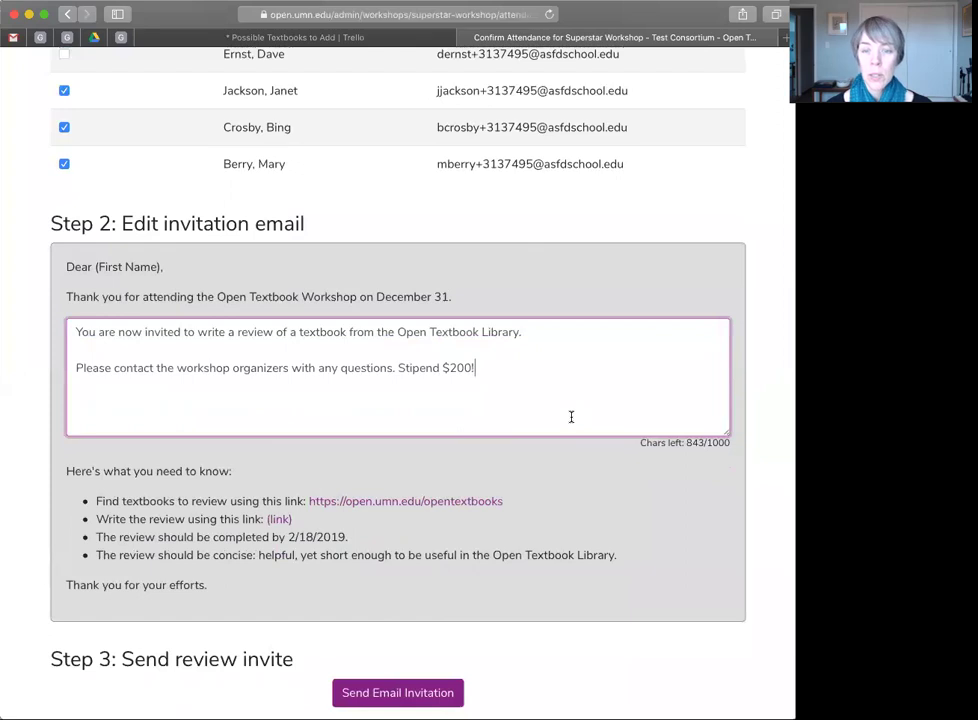
scroll(571, 417, down, 3)
scroll(571, 422, down, 1)
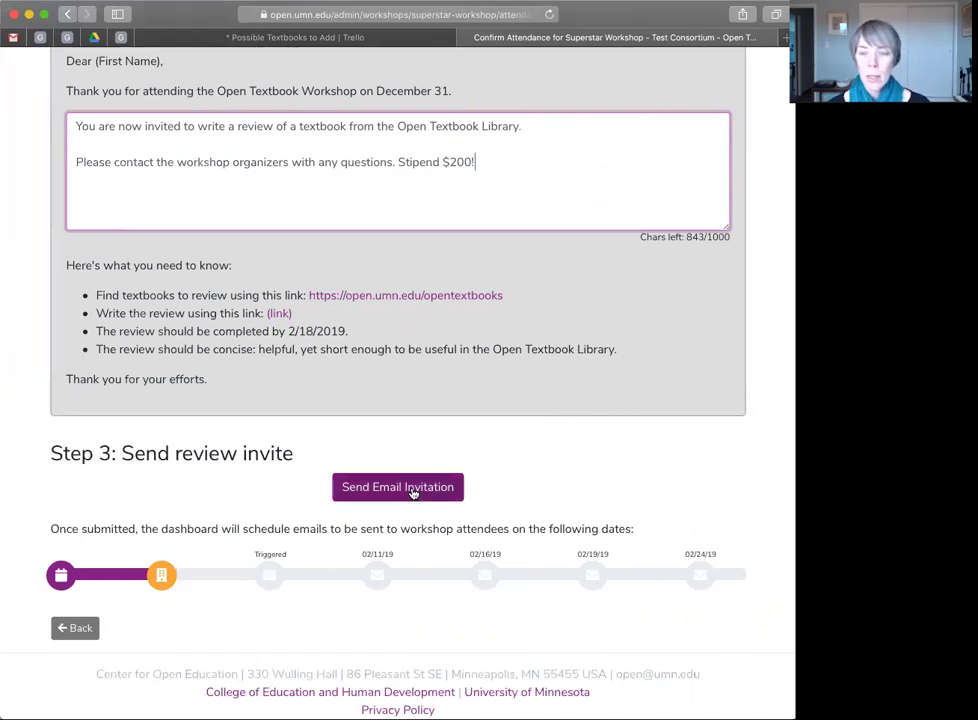
Step: Send the email invitations, confirming removal of the unchecked registrant, and review the seven listed attendees
click(412, 491)
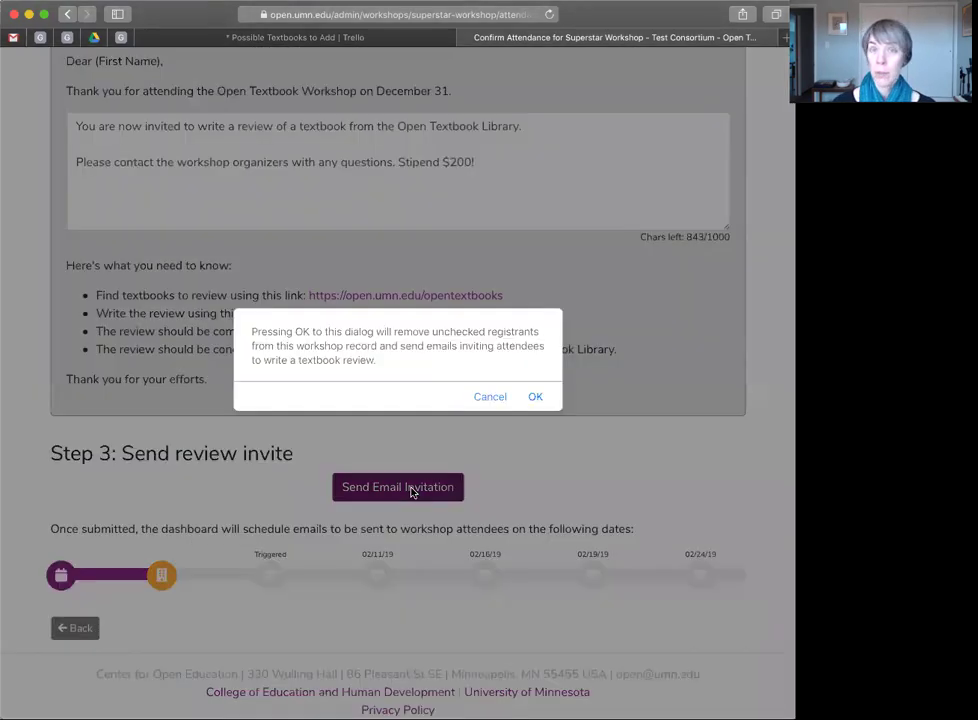
click(536, 397)
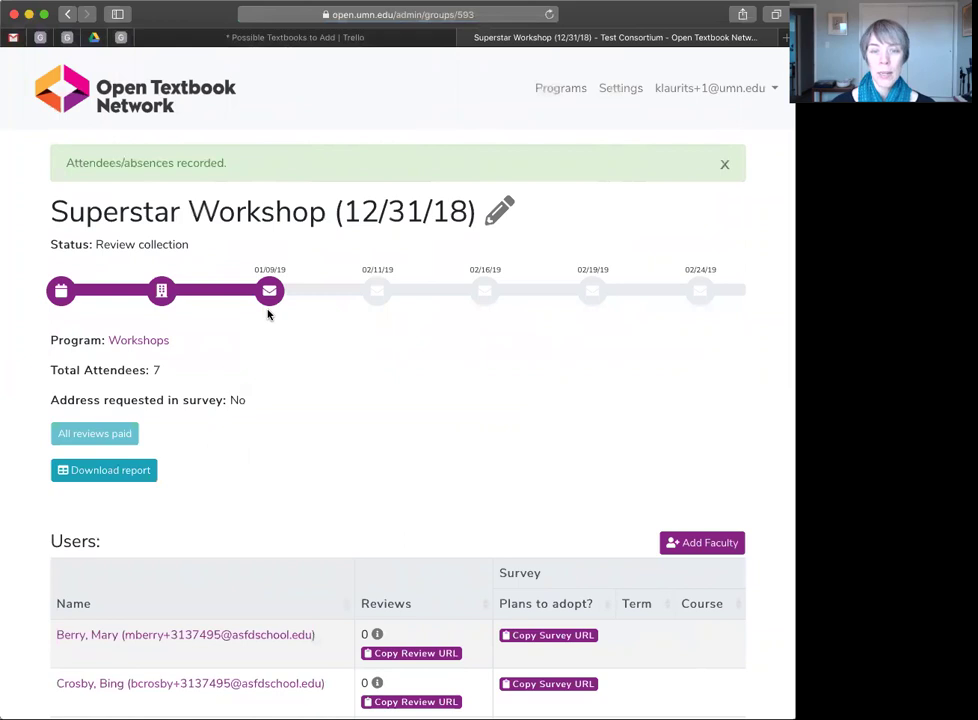
scroll(268, 315, down, 3)
scroll(268, 315, down, 3)
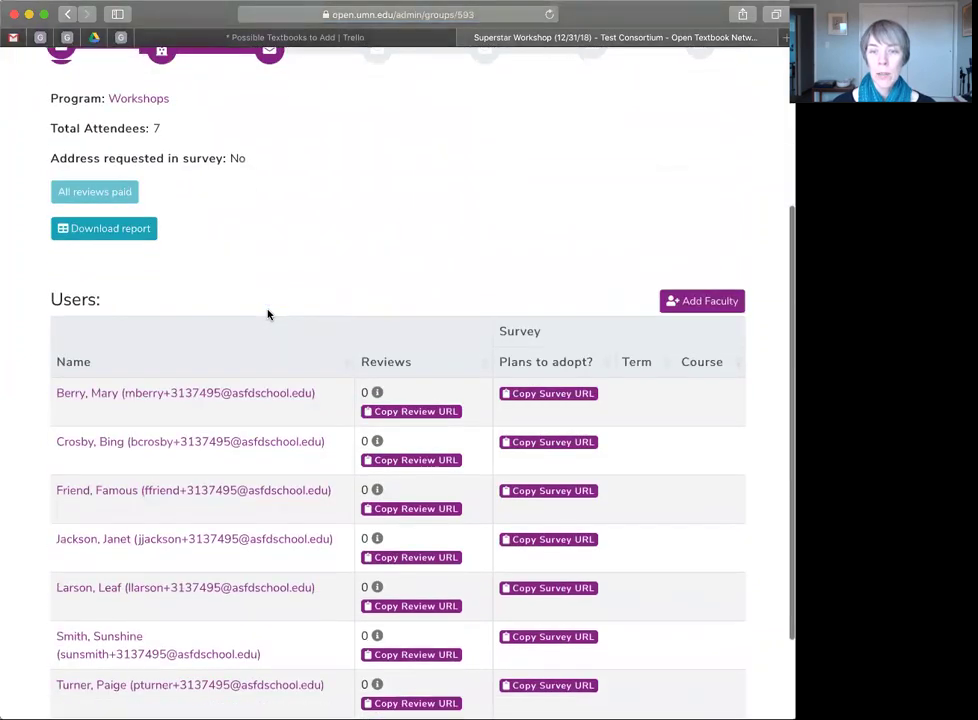